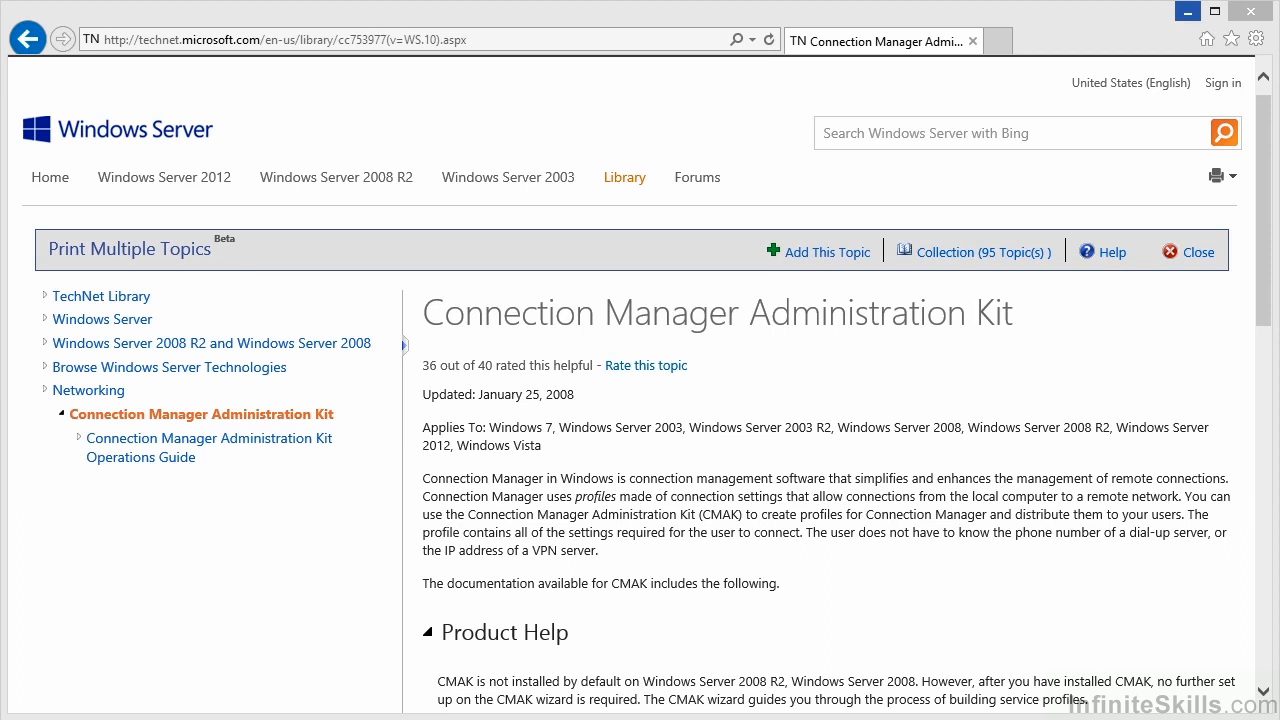
- Leave the documentation page, put the command prompt in the background and disconnect the SavillTech VPN connection
left_click(1188, 12)
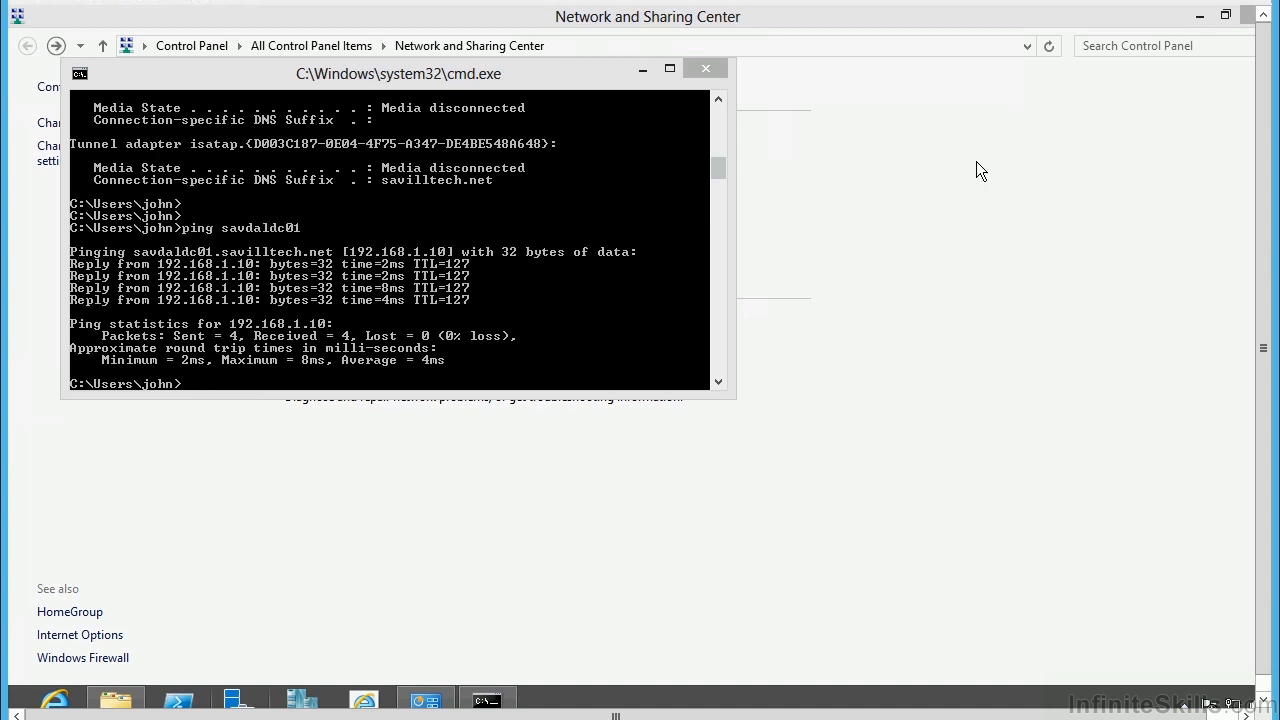
left_click(953, 179)
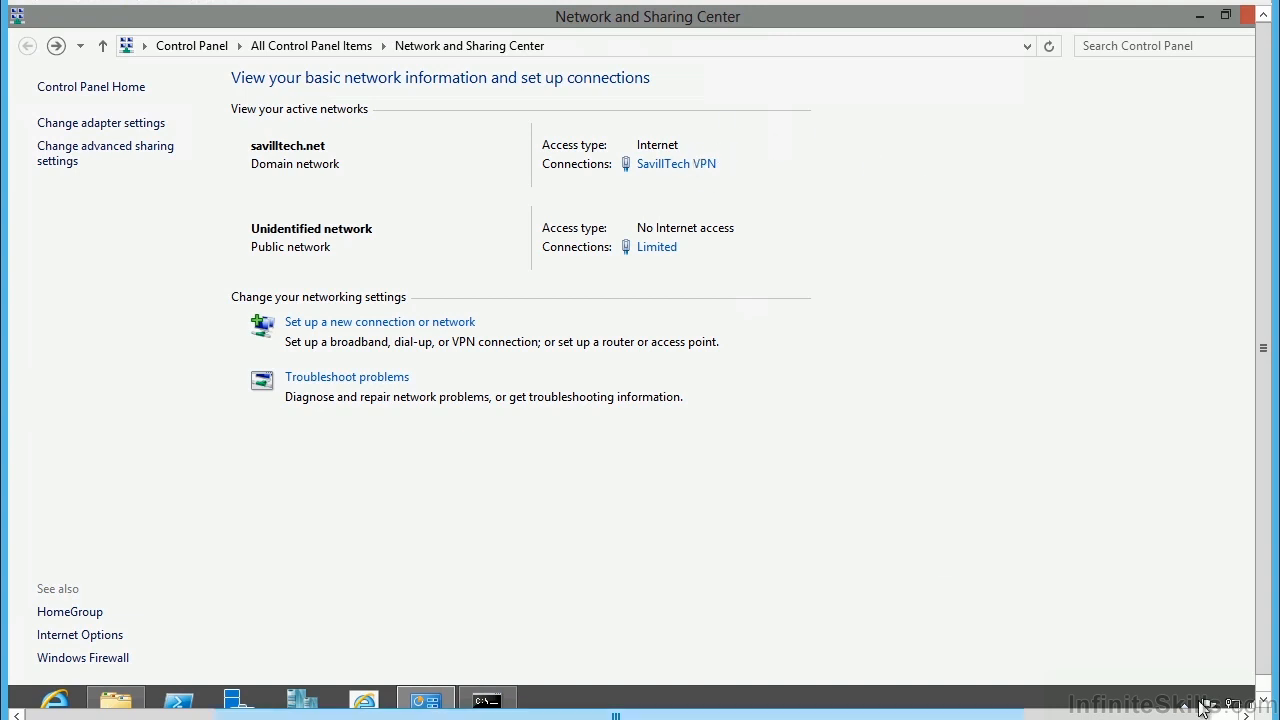
left_click(1245, 704)
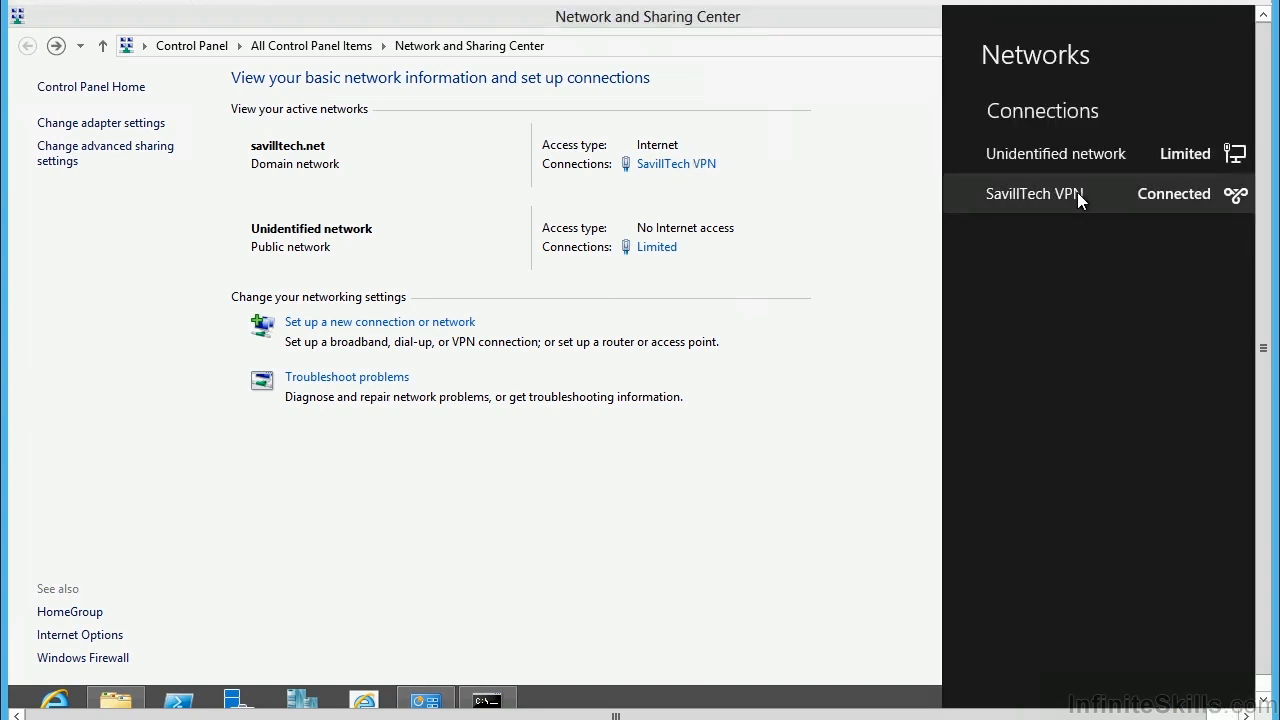
left_click(1077, 192)
left_click(1166, 247)
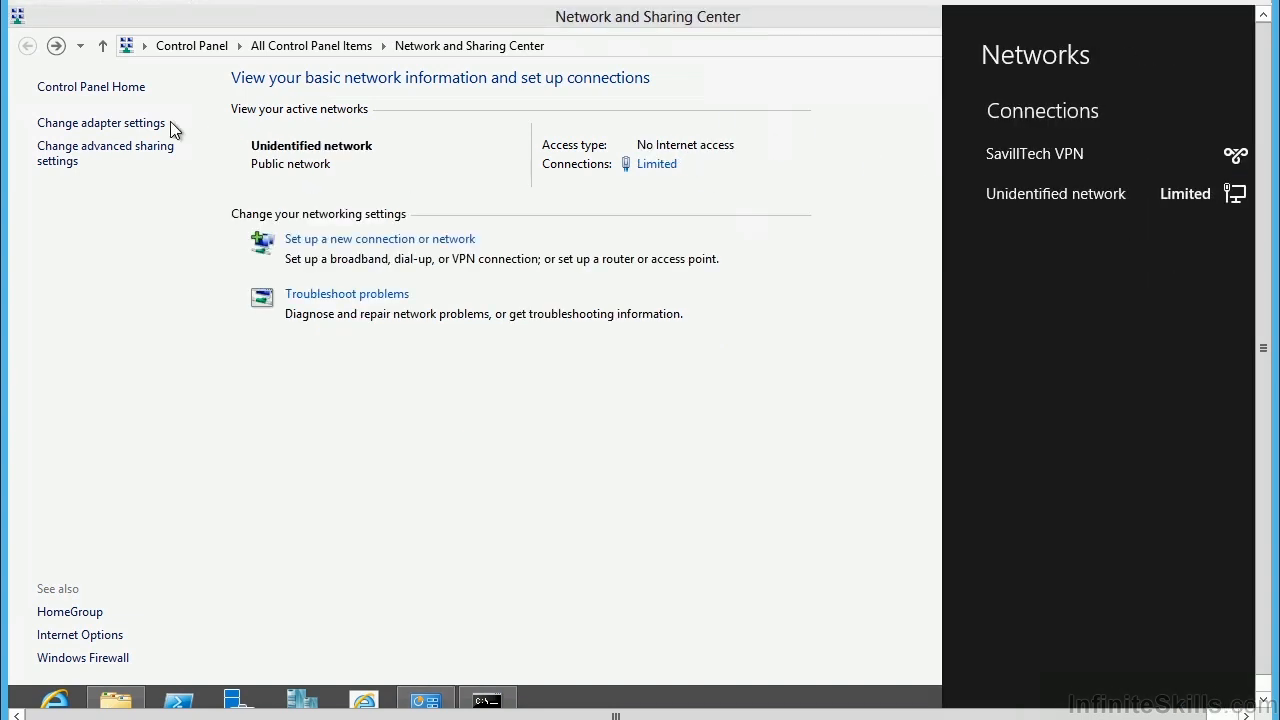
- Open the network adapter settings and set the SavillTech VPN destination address to 10.10.10.1
left_click(141, 129)
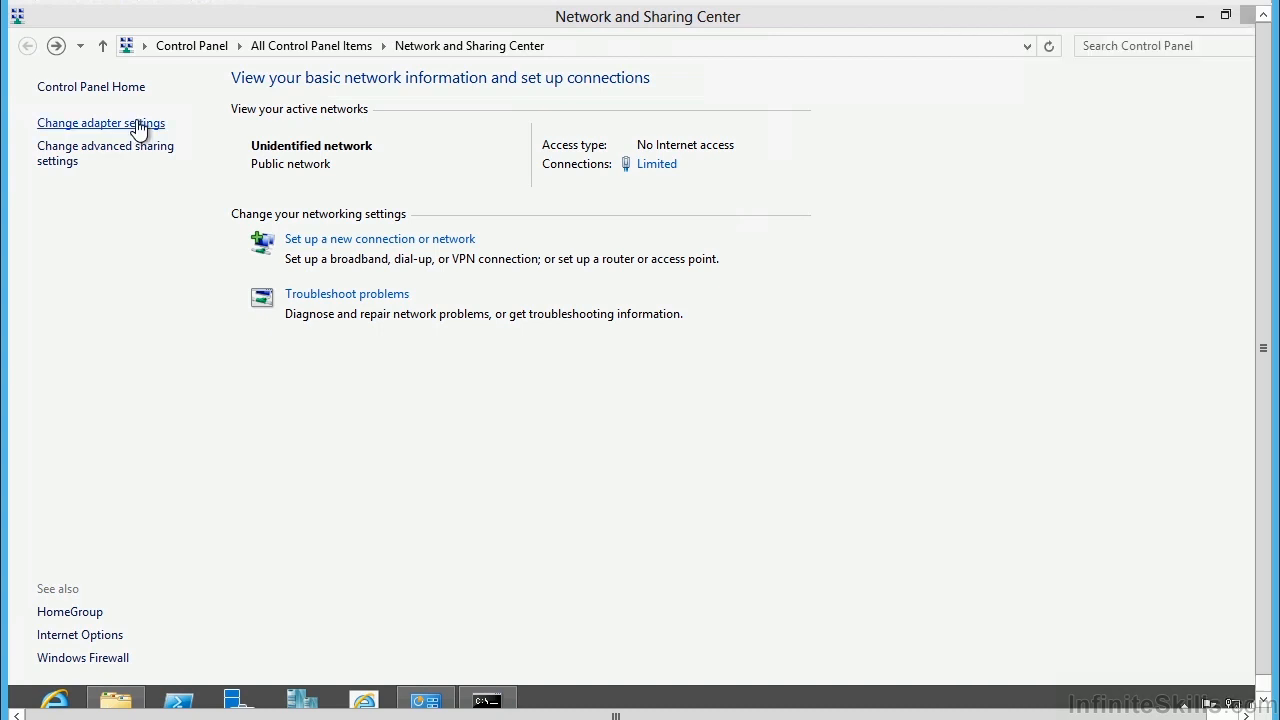
left_click(118, 125)
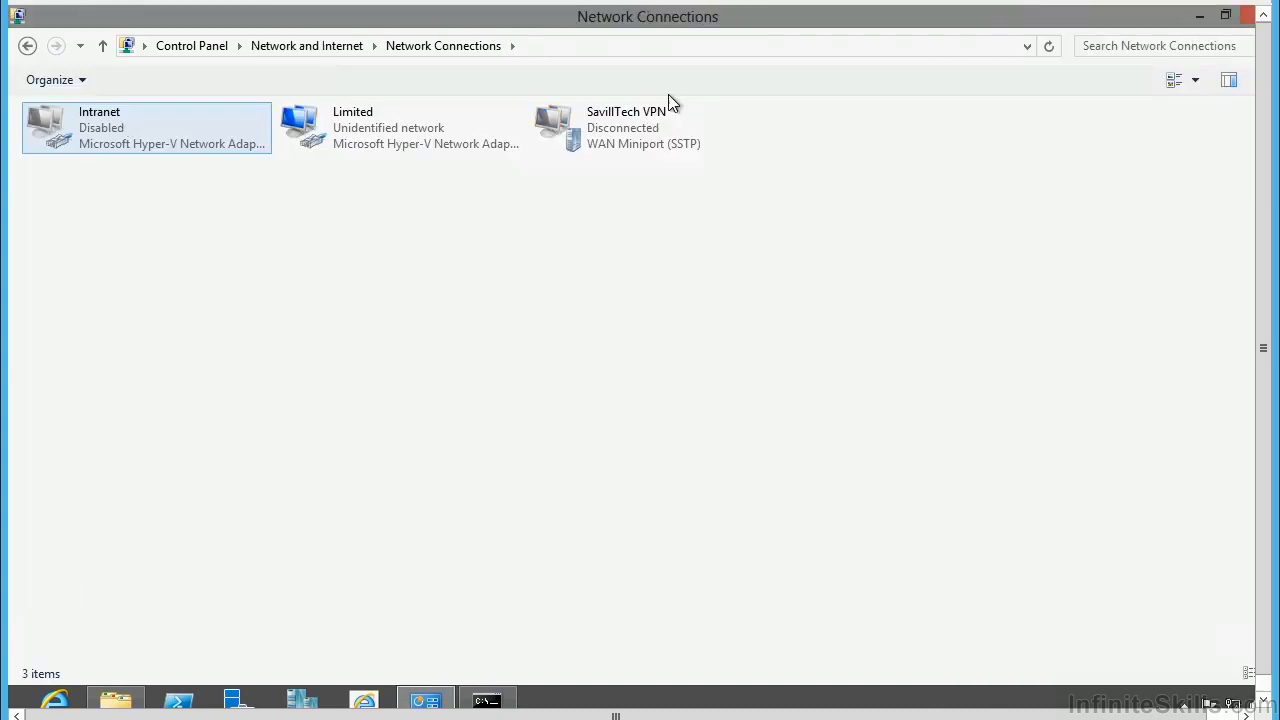
right_click(622, 135)
left_click(464, 330)
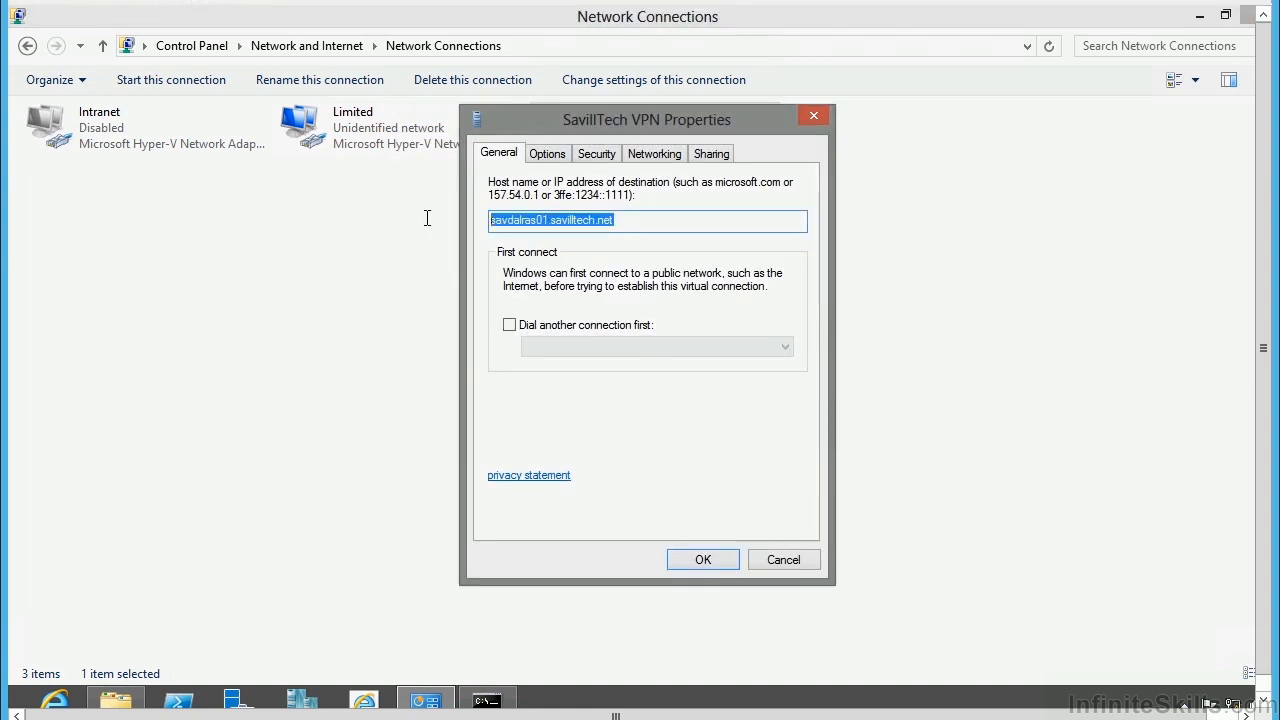
type("10.")
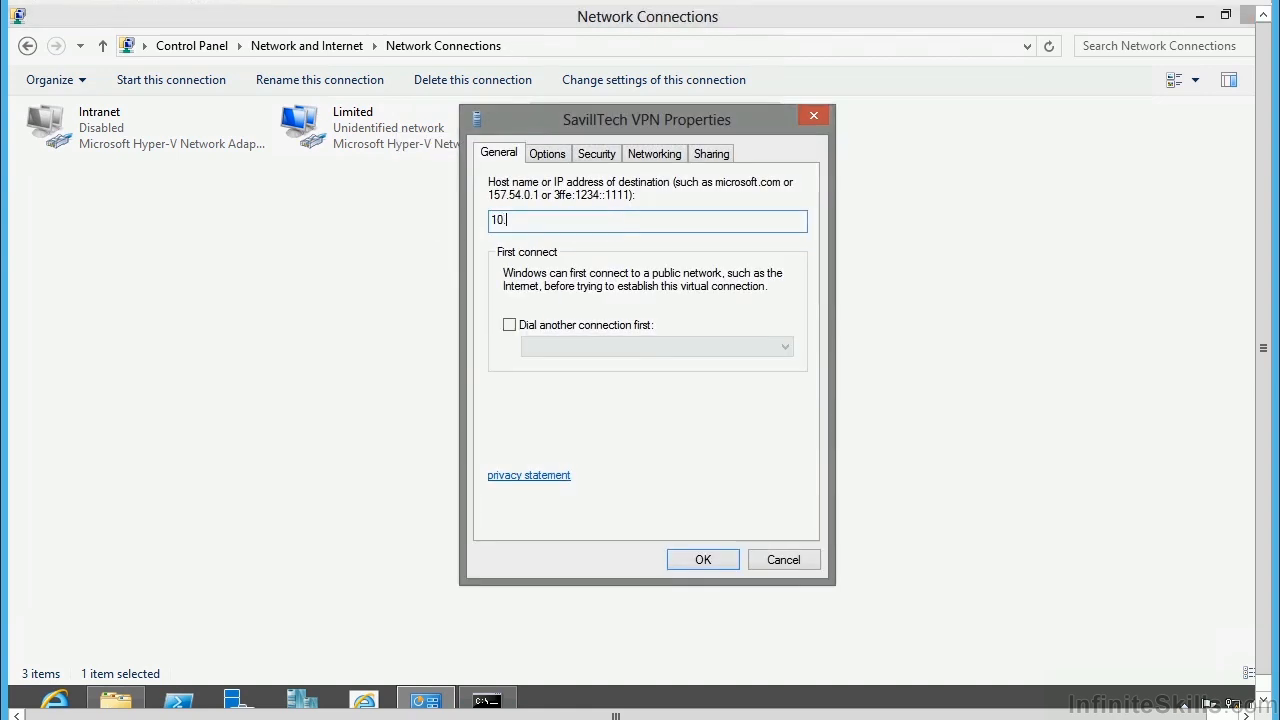
type("10.10.1")
left_click(703, 562)
- Try to connect the SavillTech VPN using the IP address as its destination, and dismiss the result
left_click(1237, 708)
left_click(1108, 194)
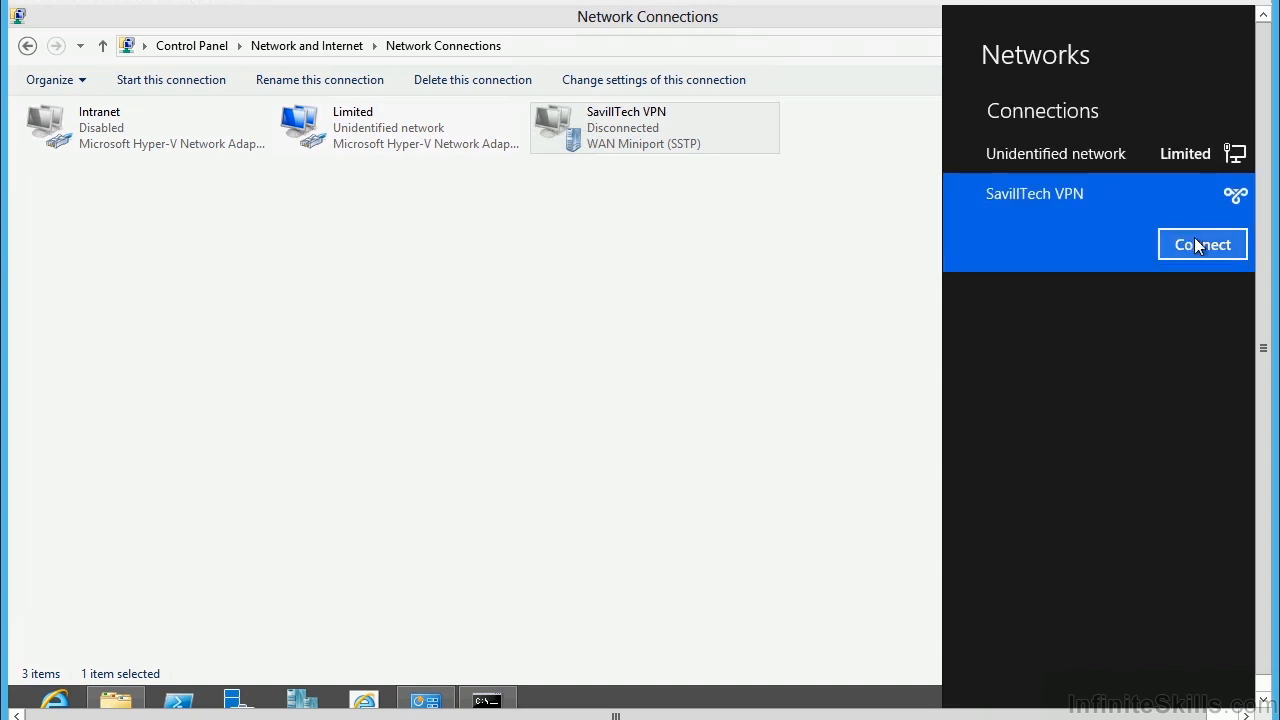
left_click(1198, 246)
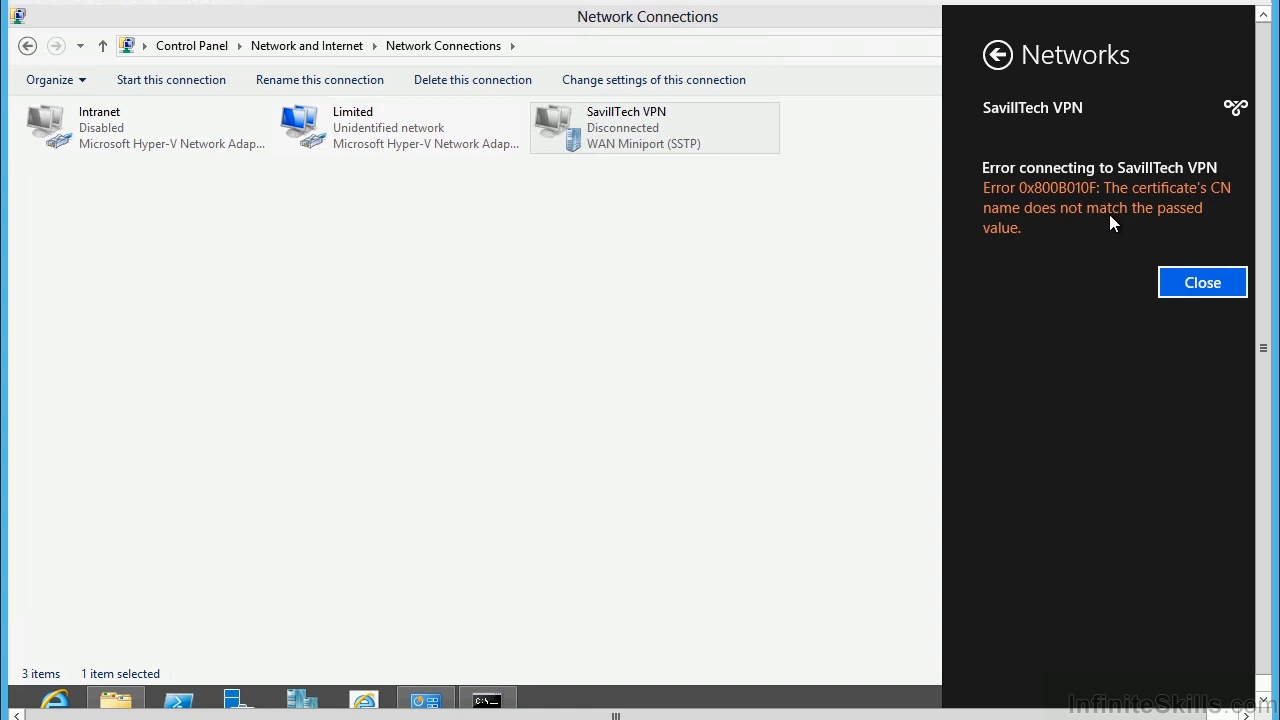
left_click(1216, 283)
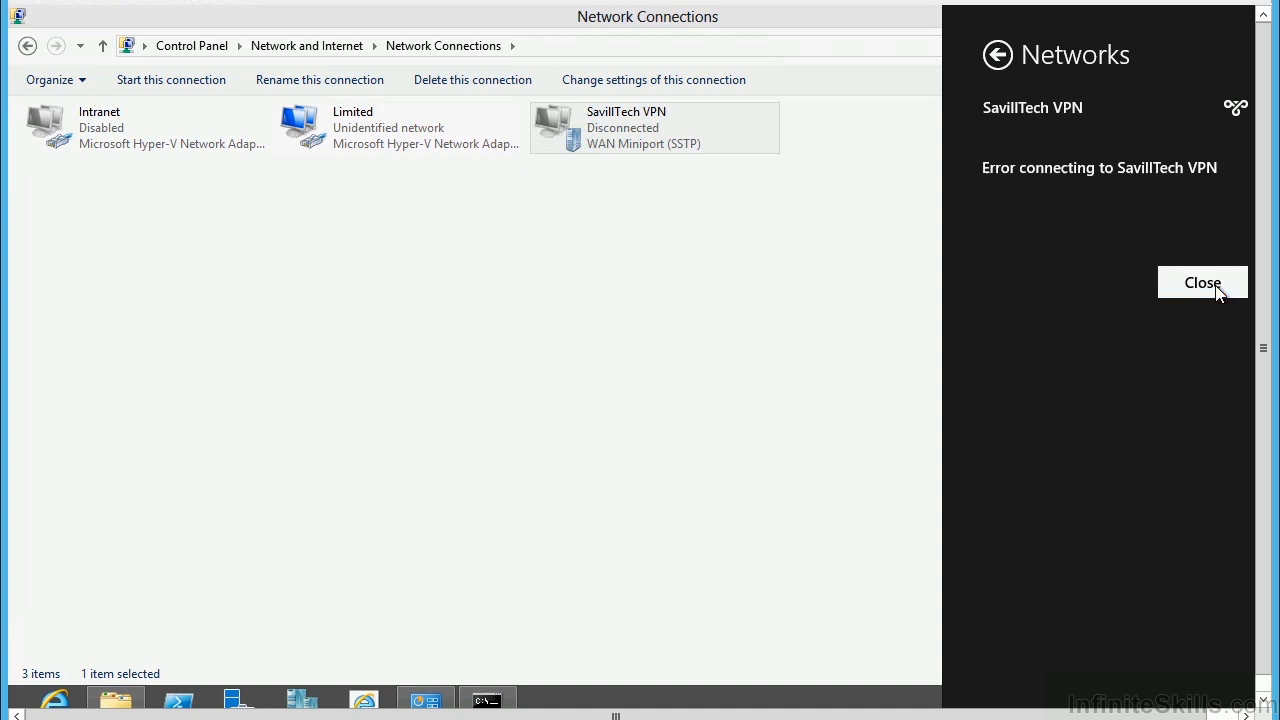
- Set the SavillTech VPN destination host name to savdalras01.savilltech.net in the connection's properties
left_click(637, 146)
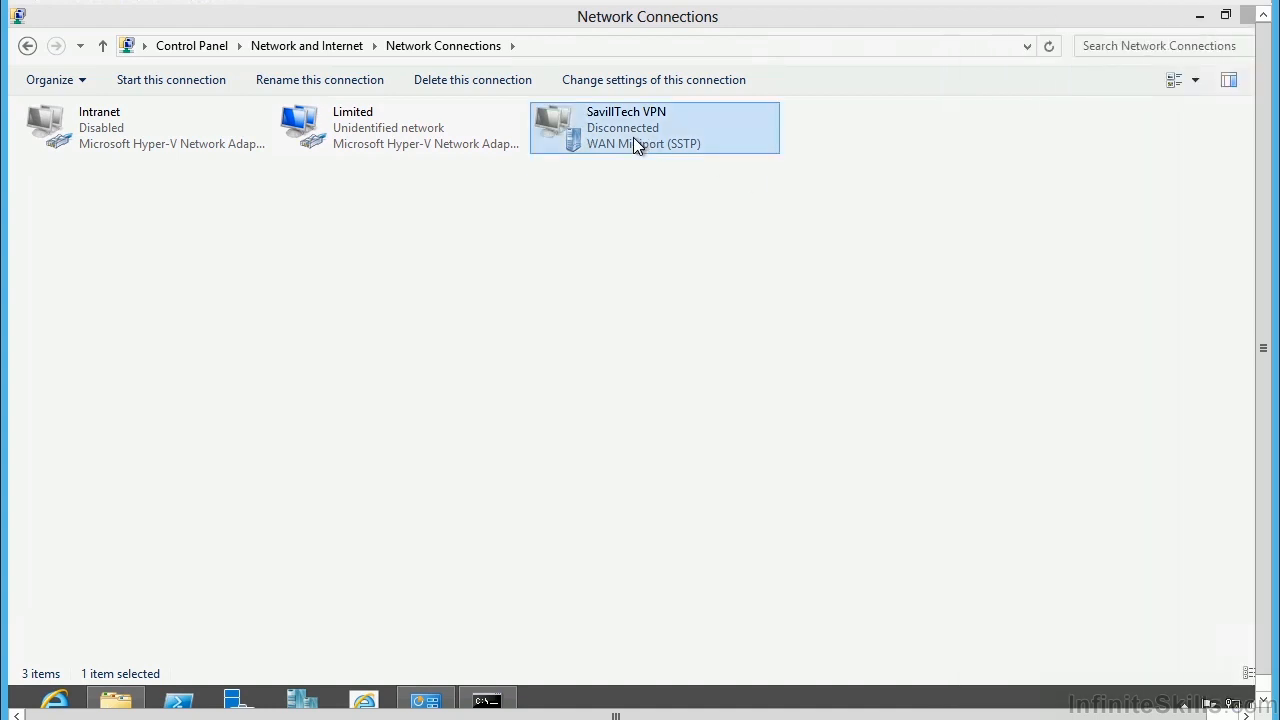
right_click(636, 146)
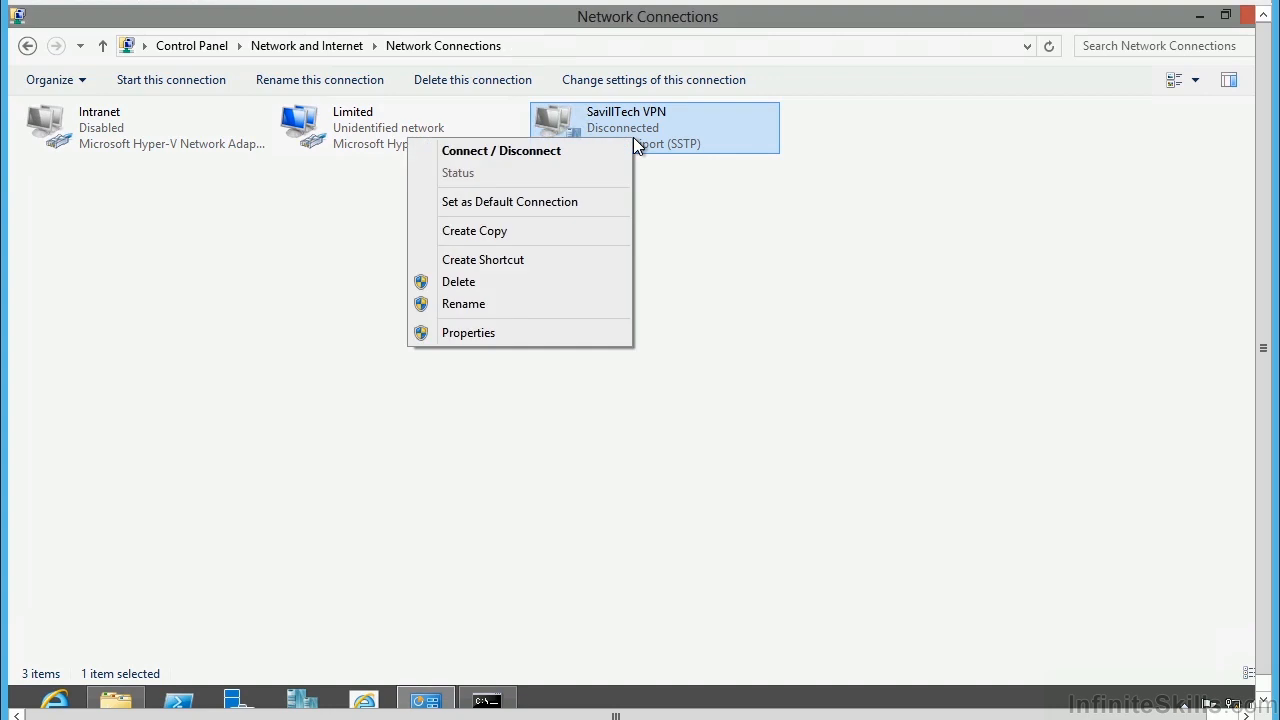
left_click(474, 338)
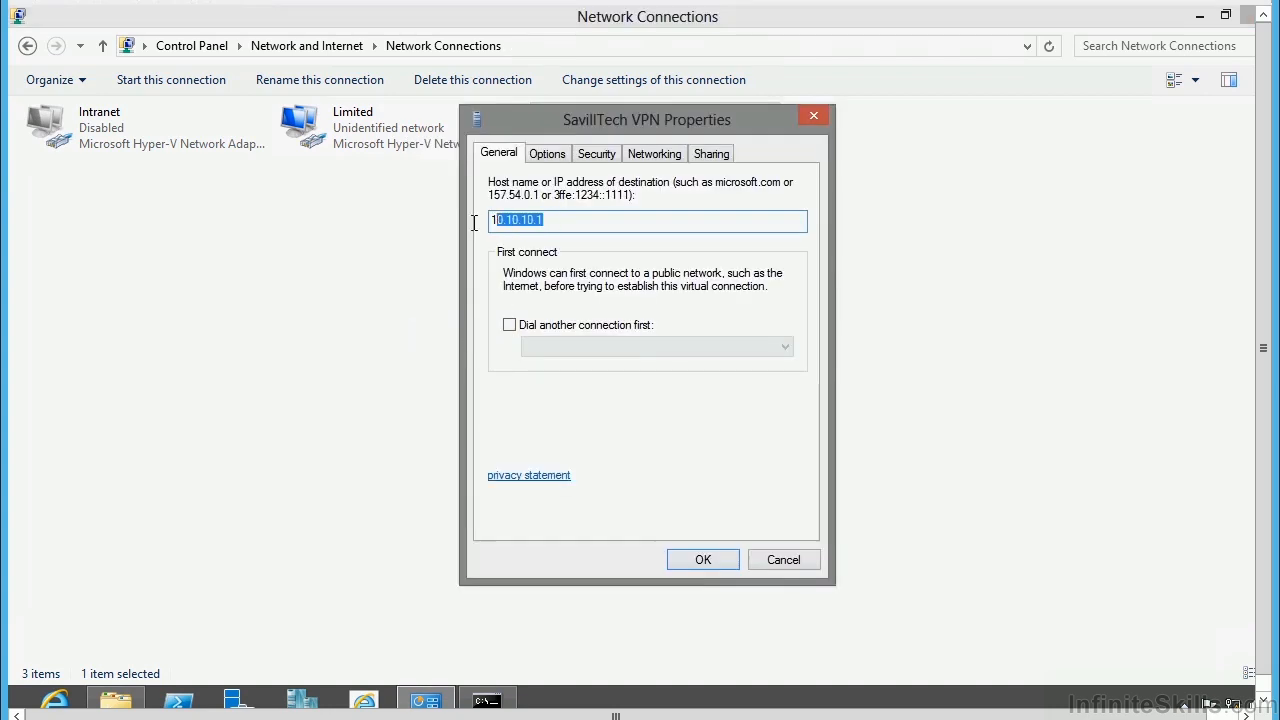
type("savdalras01.savilltech.net")
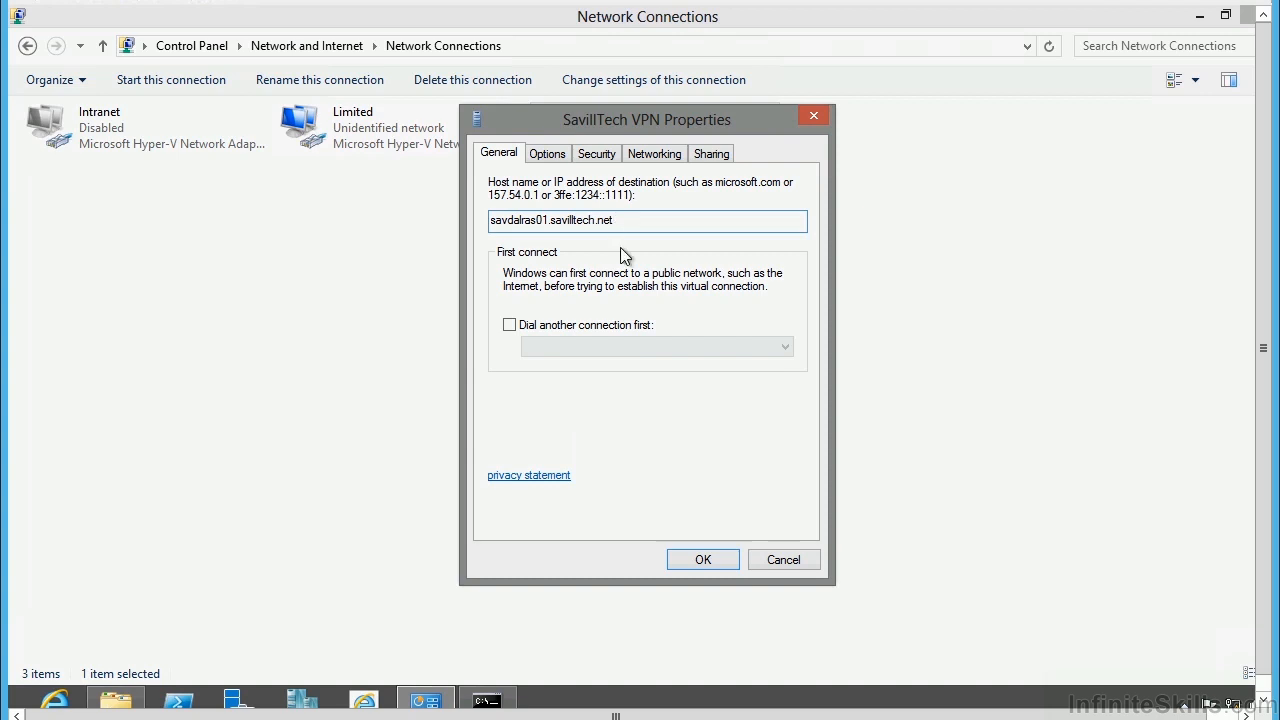
left_click(700, 562)
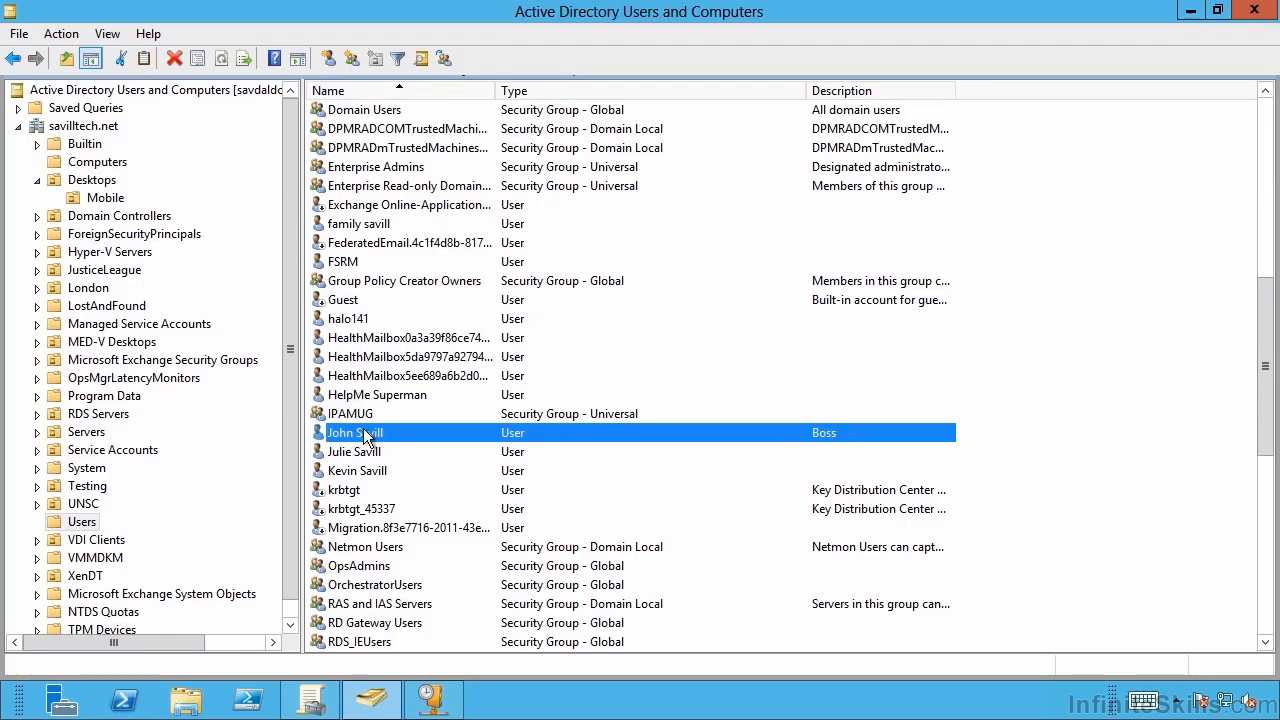
- Set the dial-in permission of the user account described as Boss to Control access through NPS Network Policy
right_click(364, 433)
left_click(424, 388)
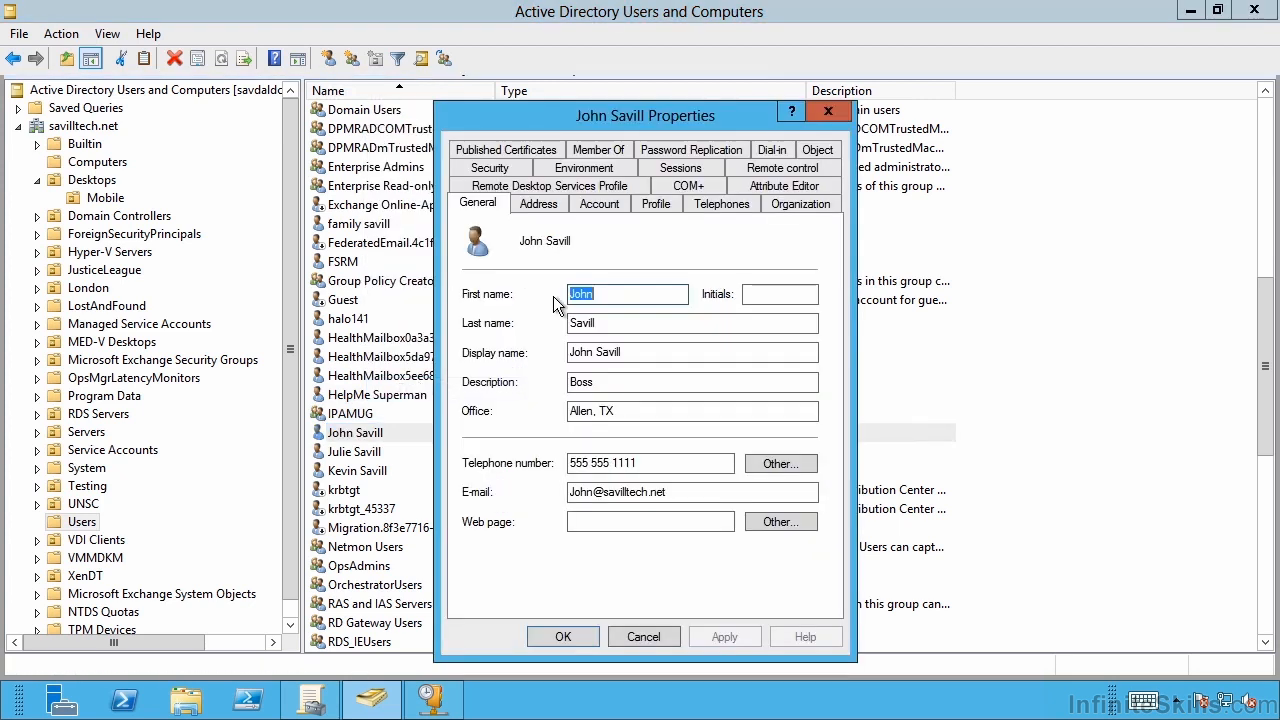
left_click(772, 149)
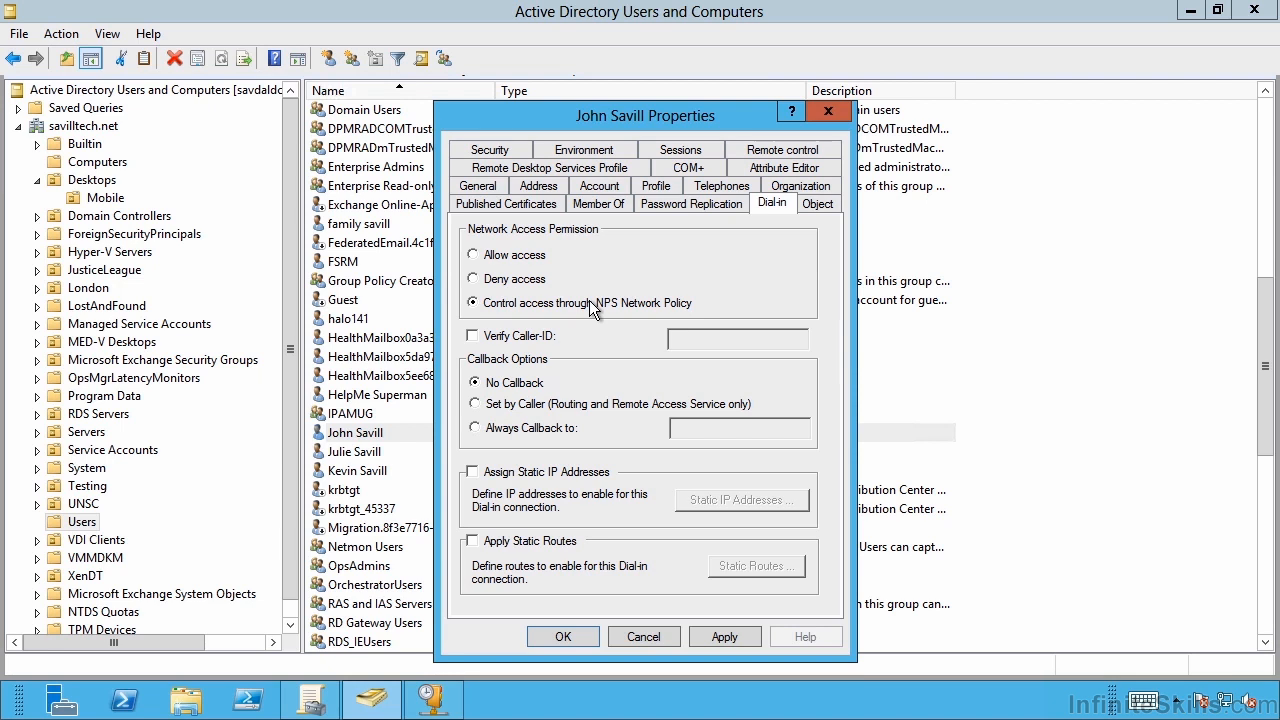
left_click(724, 636)
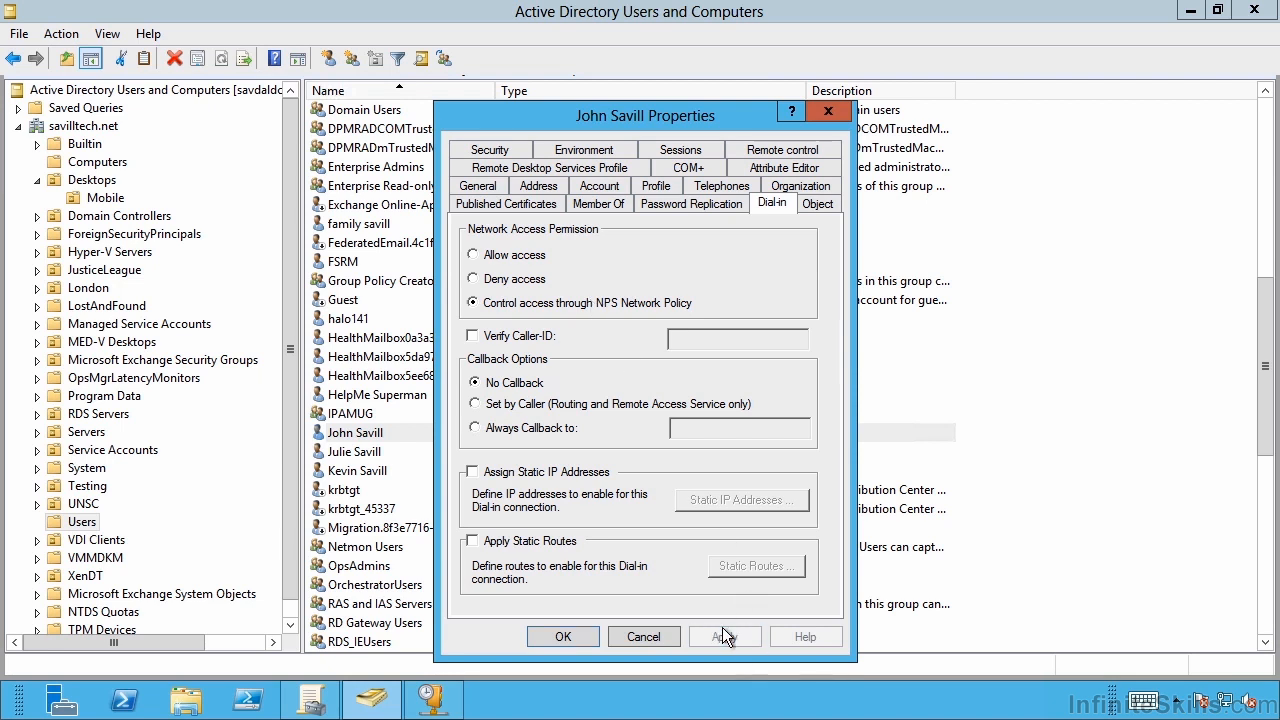
left_click(599, 636)
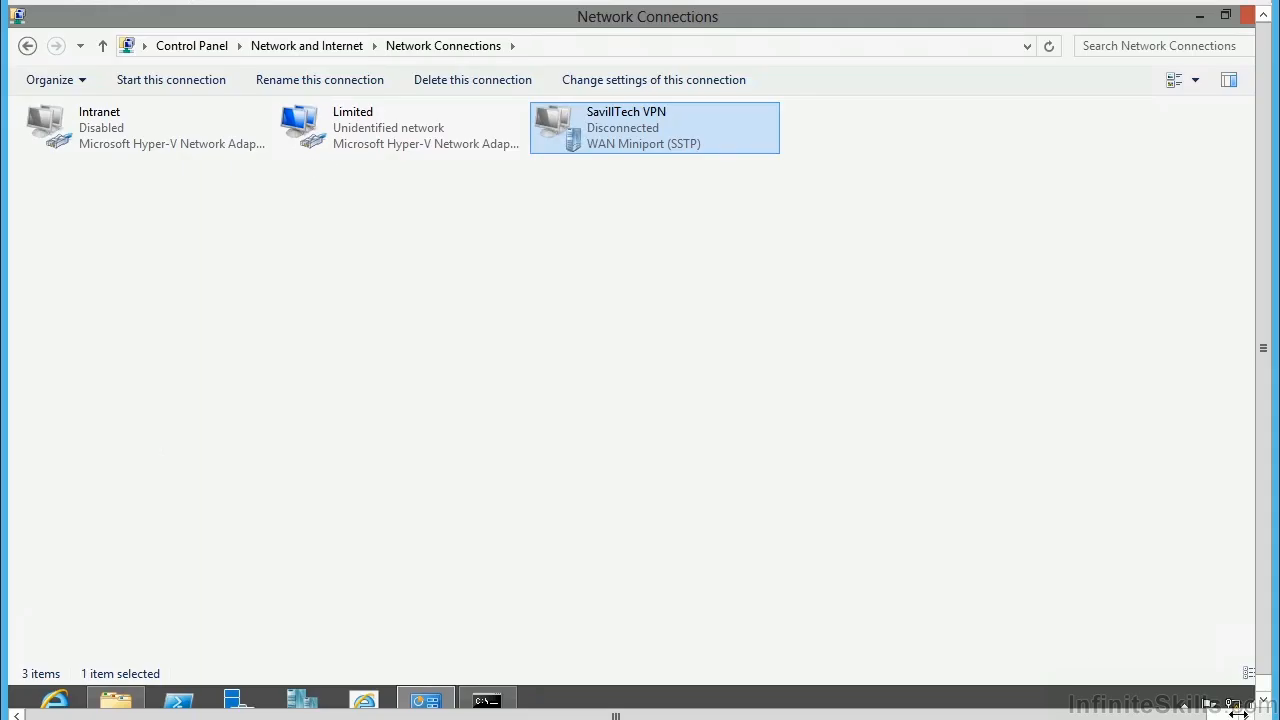
- Try to connect the SavillTech VPN with the user's access controlled by NPS Network Policy, and dismiss the result
left_click(1234, 706)
left_click(1063, 189)
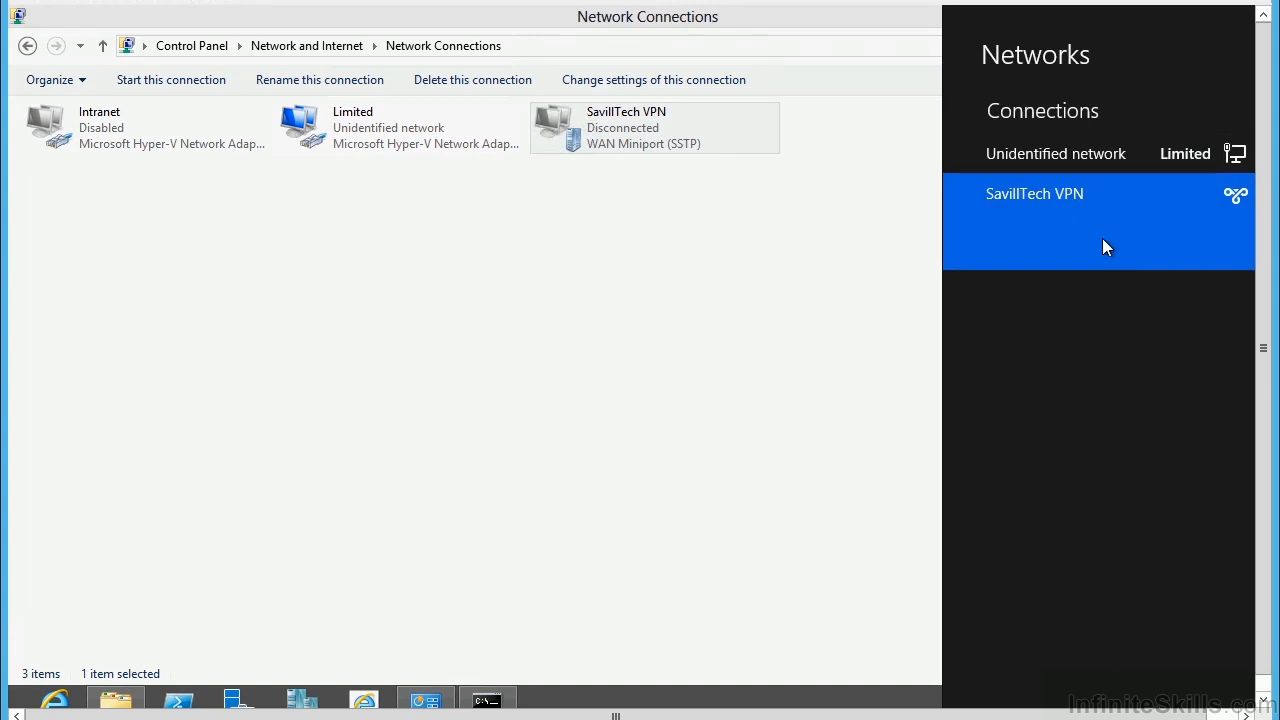
left_click(1197, 247)
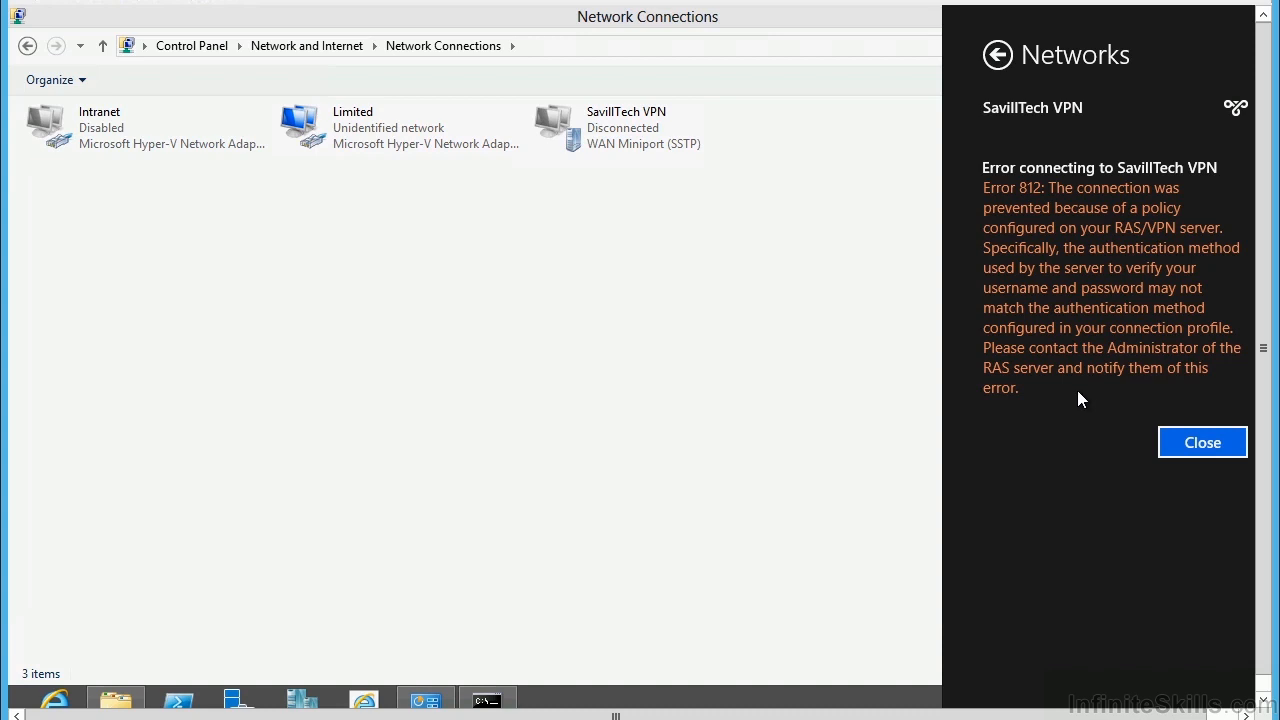
left_click(1201, 442)
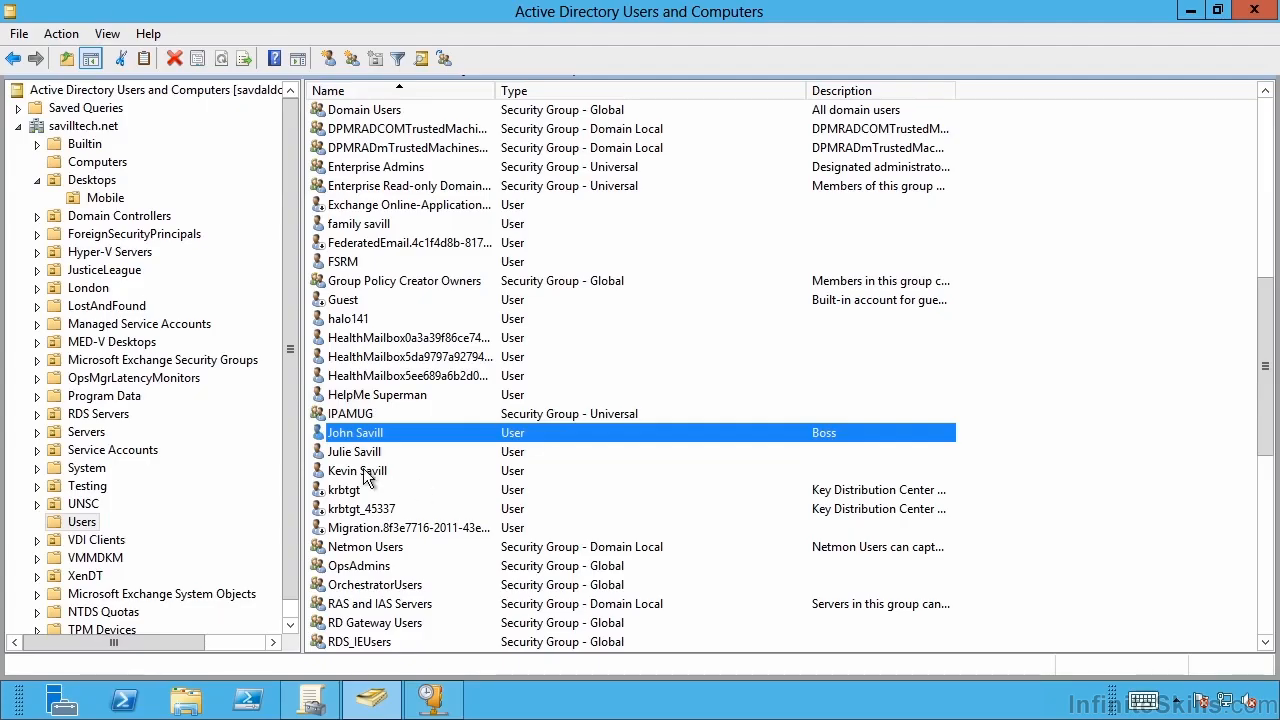
- Set the dial-in network access permission of the user account described as Boss to Allow access
right_click(365, 436)
left_click(431, 395)
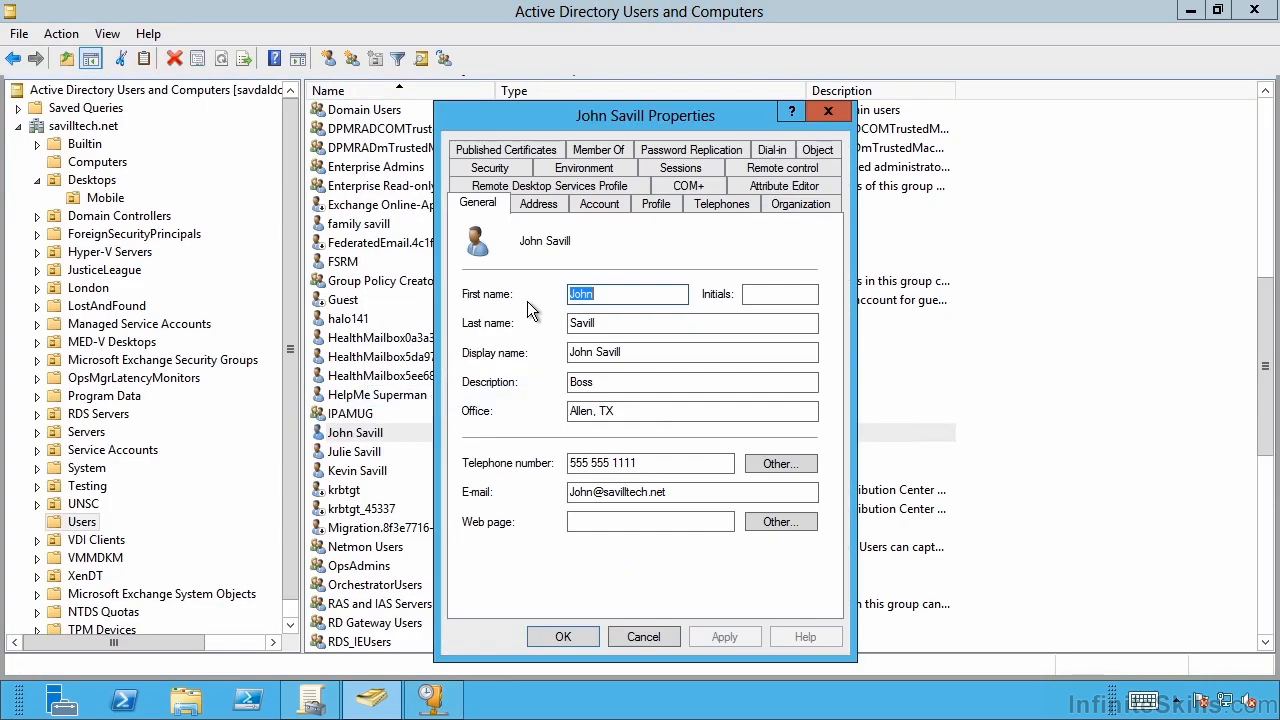
left_click(773, 148)
left_click(536, 257)
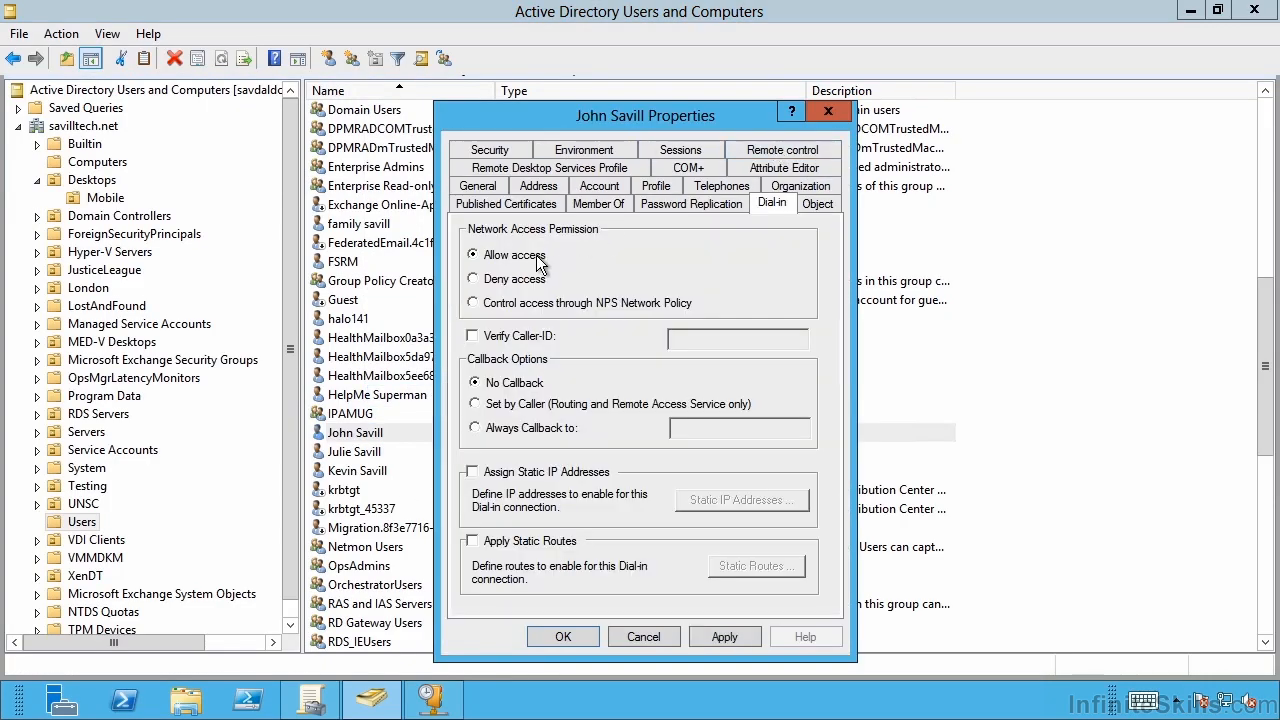
left_click(724, 636)
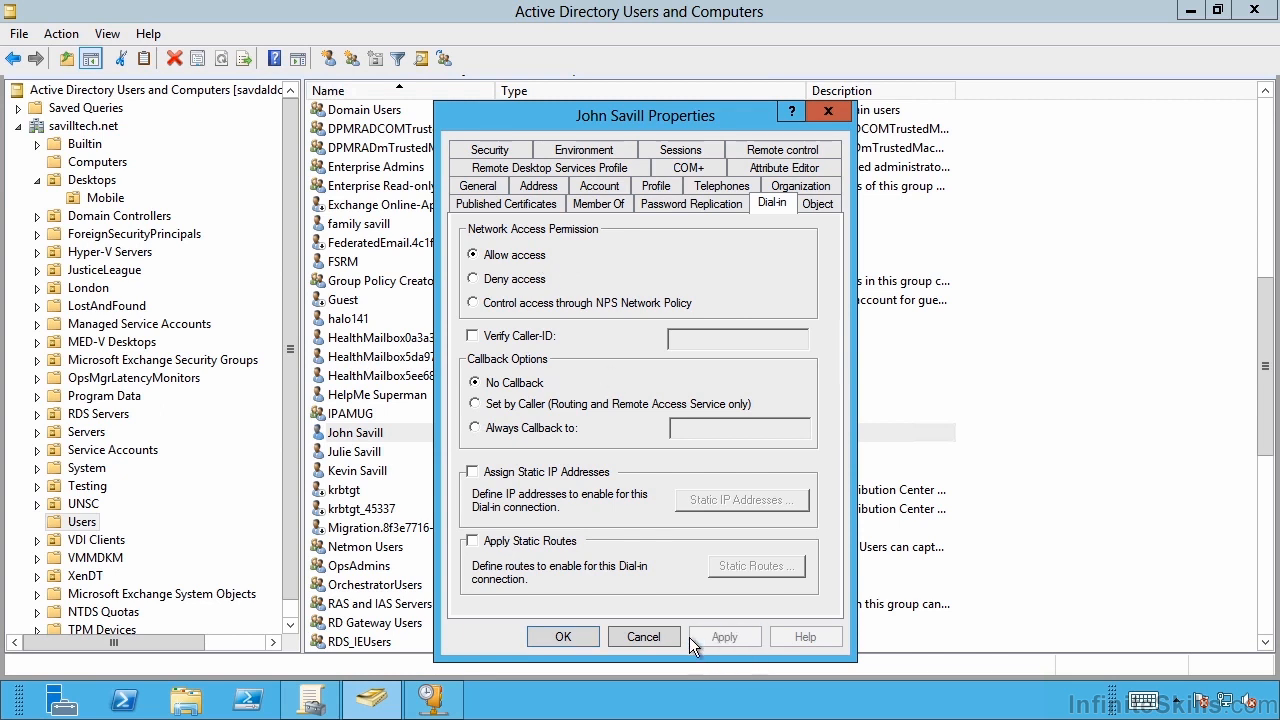
left_click(568, 636)
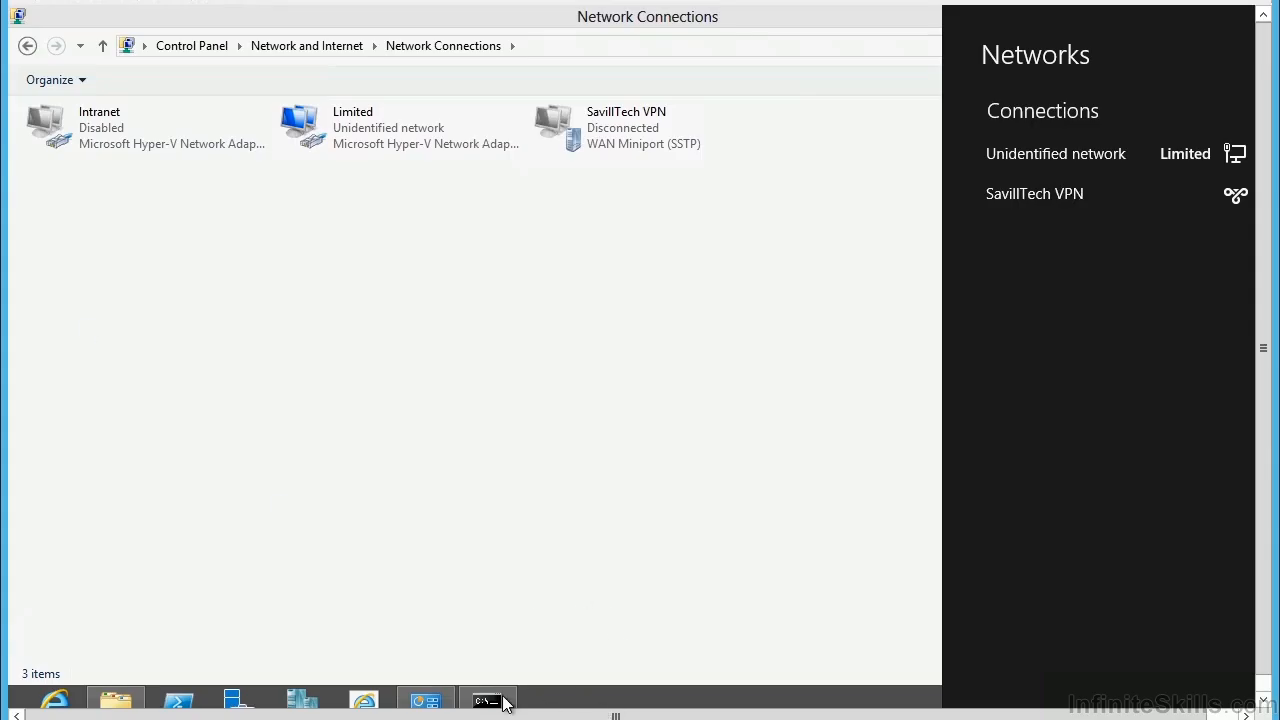
- Switch to the Routing and Remote Access console on the VPN server and refresh the Remote Access Clients list
left_click(612, 716)
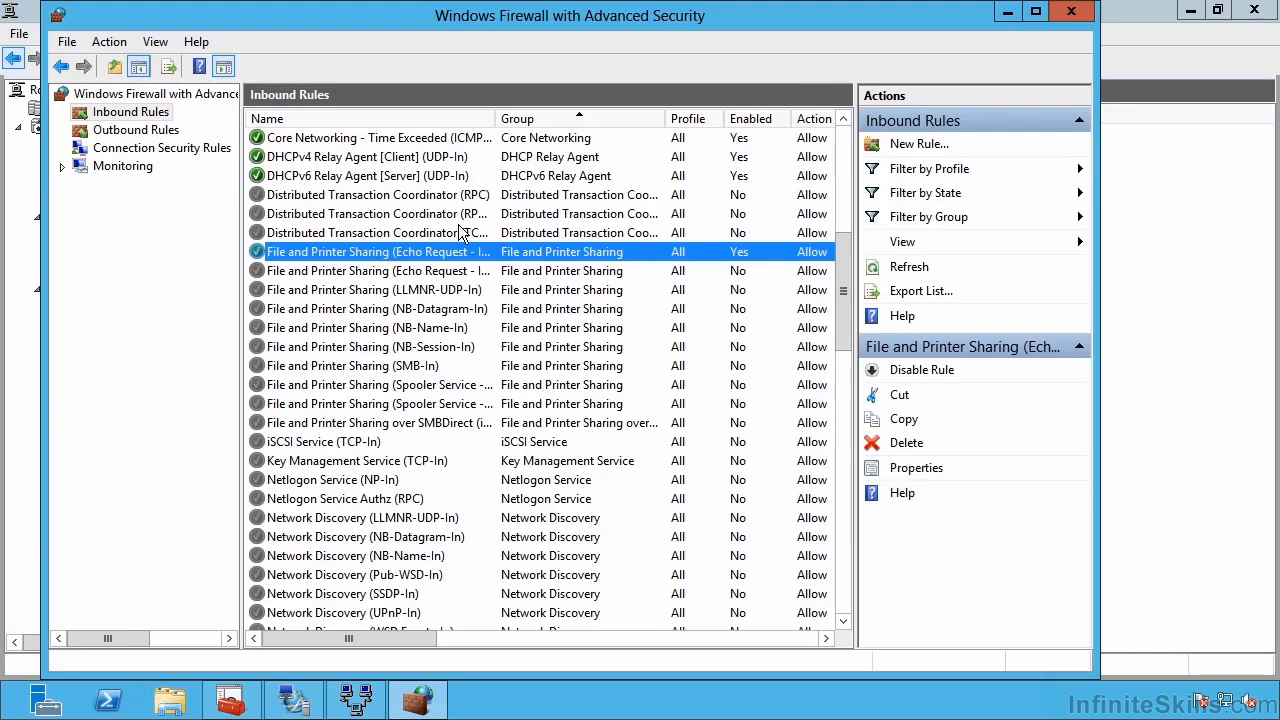
left_click(1146, 20)
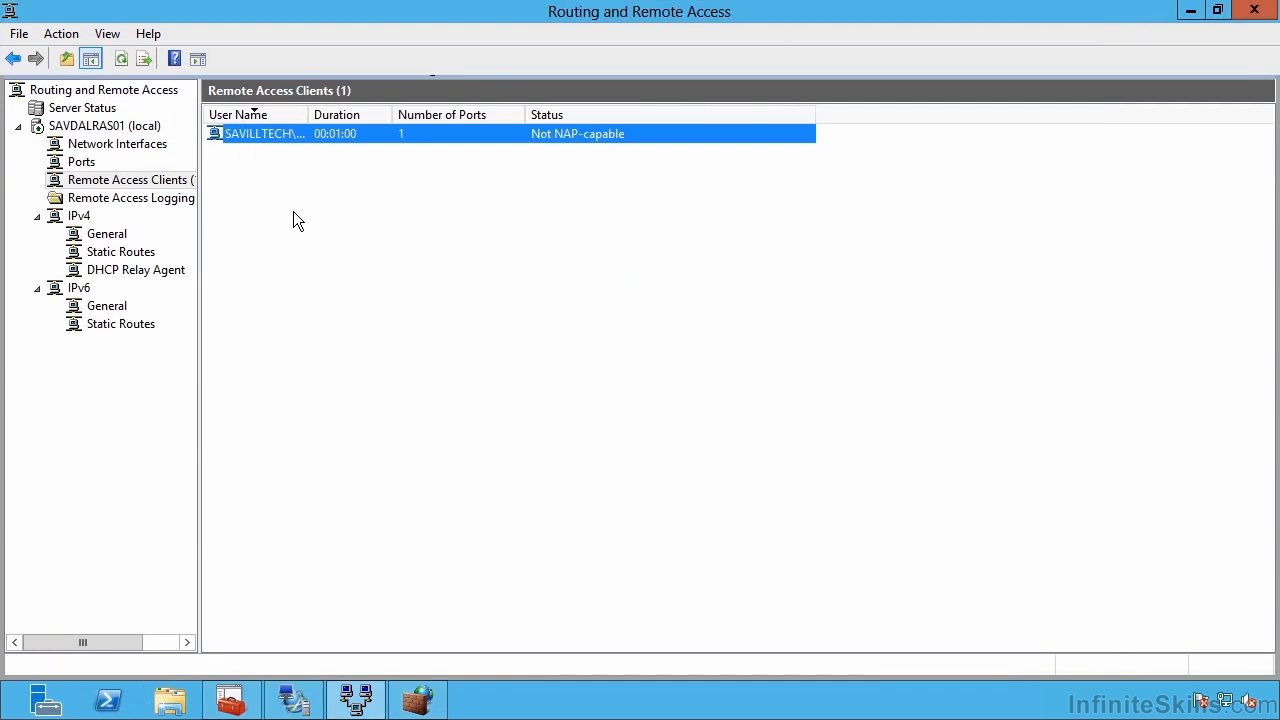
right_click(297, 220)
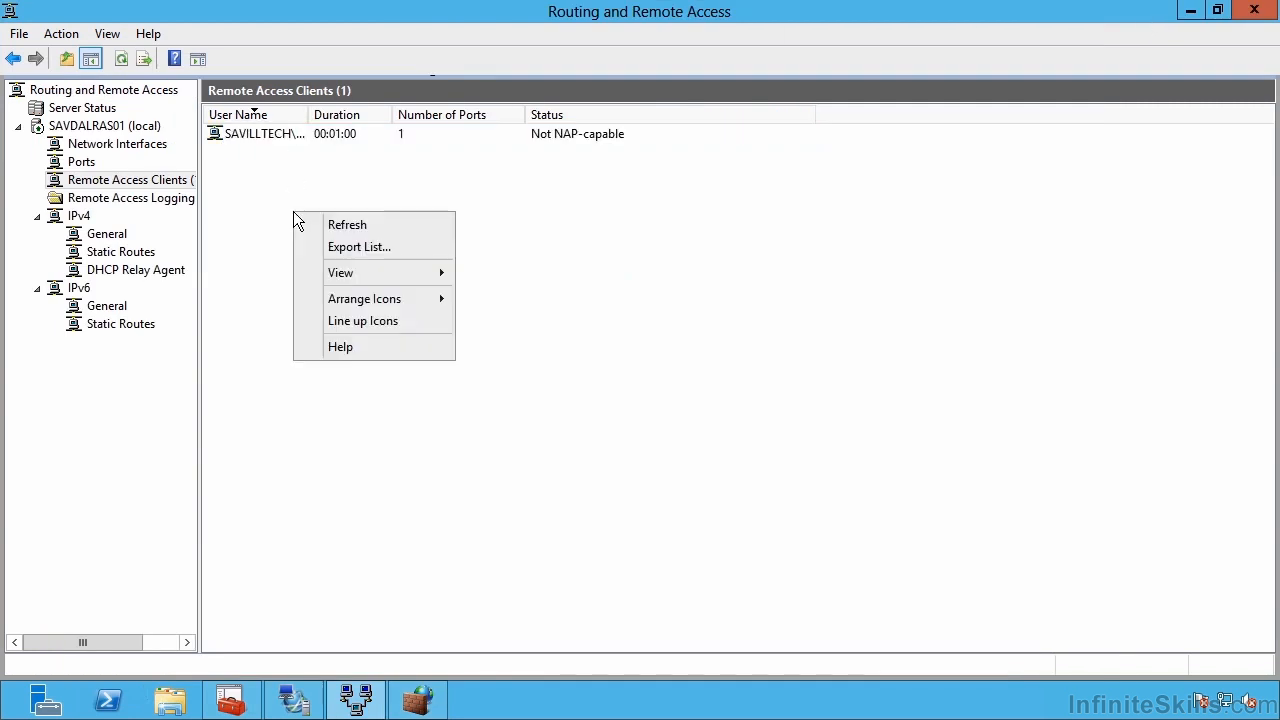
left_click(335, 226)
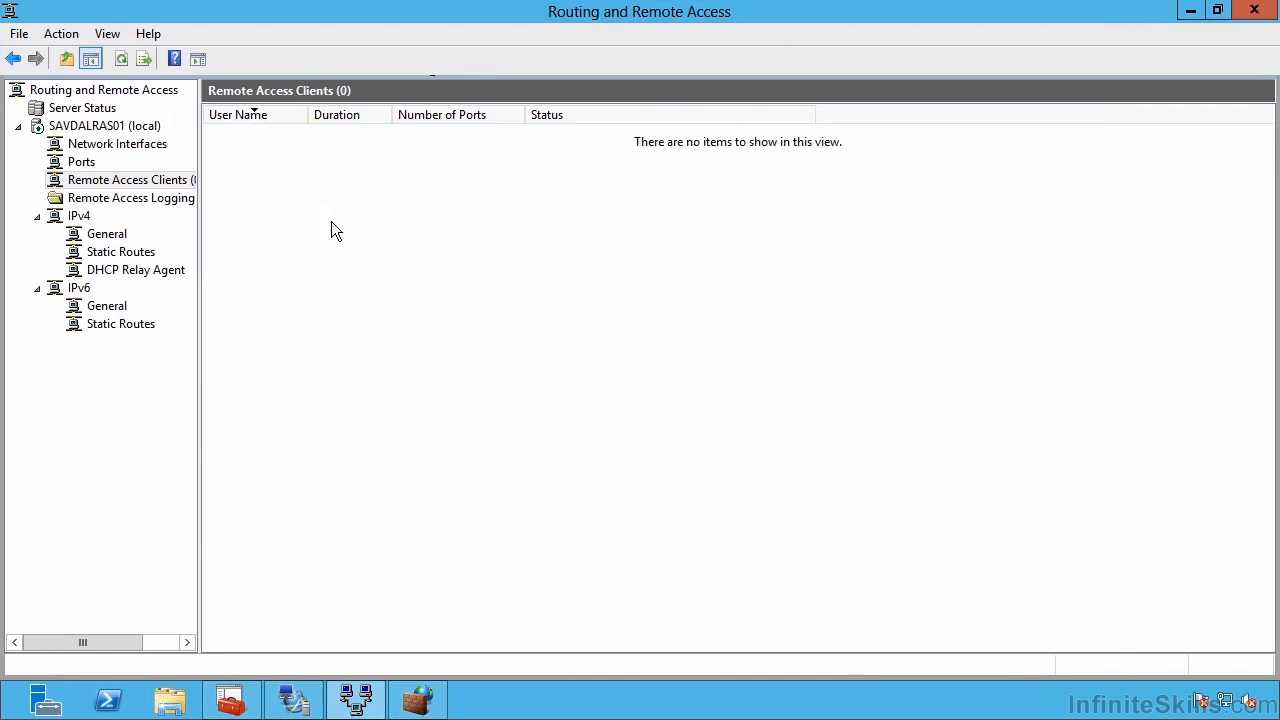
- Switch to Windows Firewall with Advanced Security and examine the inbound Routing and Remote Access (GRE-In, PPTP-In) and Secure Socket Tunneling Protocol (SSTP-In) rules
left_click(418, 700)
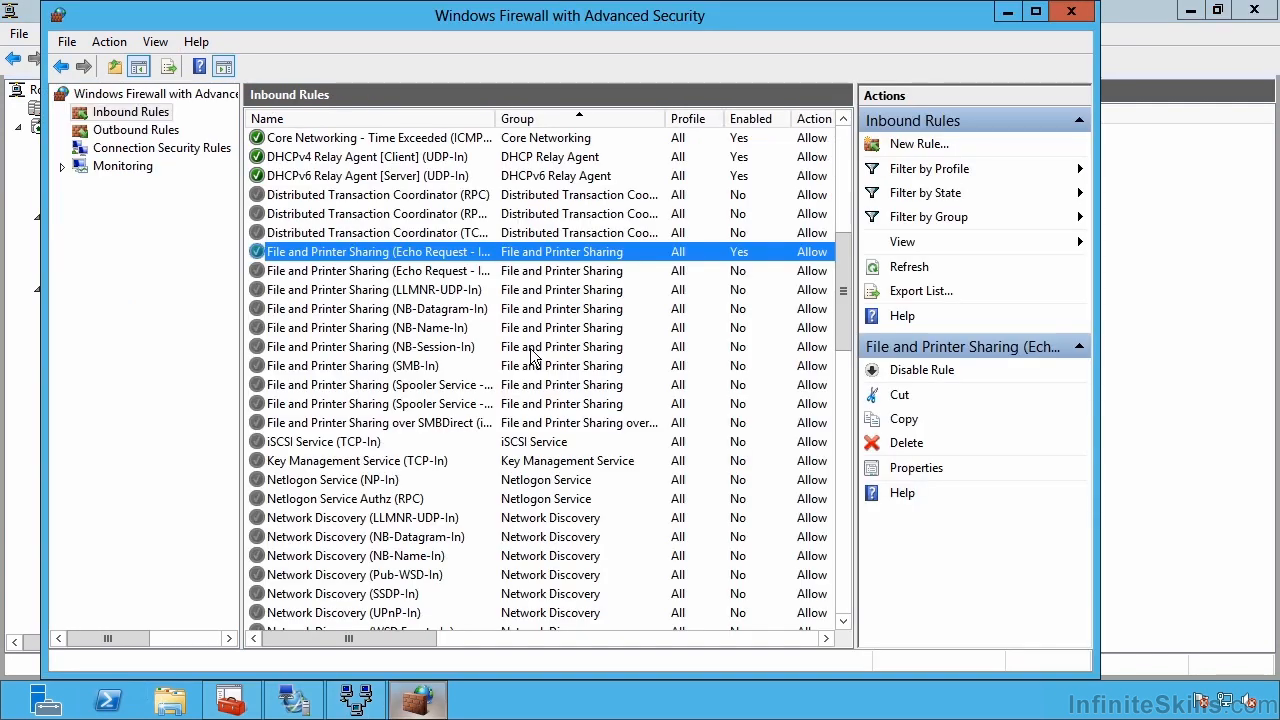
scroll(597, 340, "up", 5)
scroll(593, 355, "down", 14)
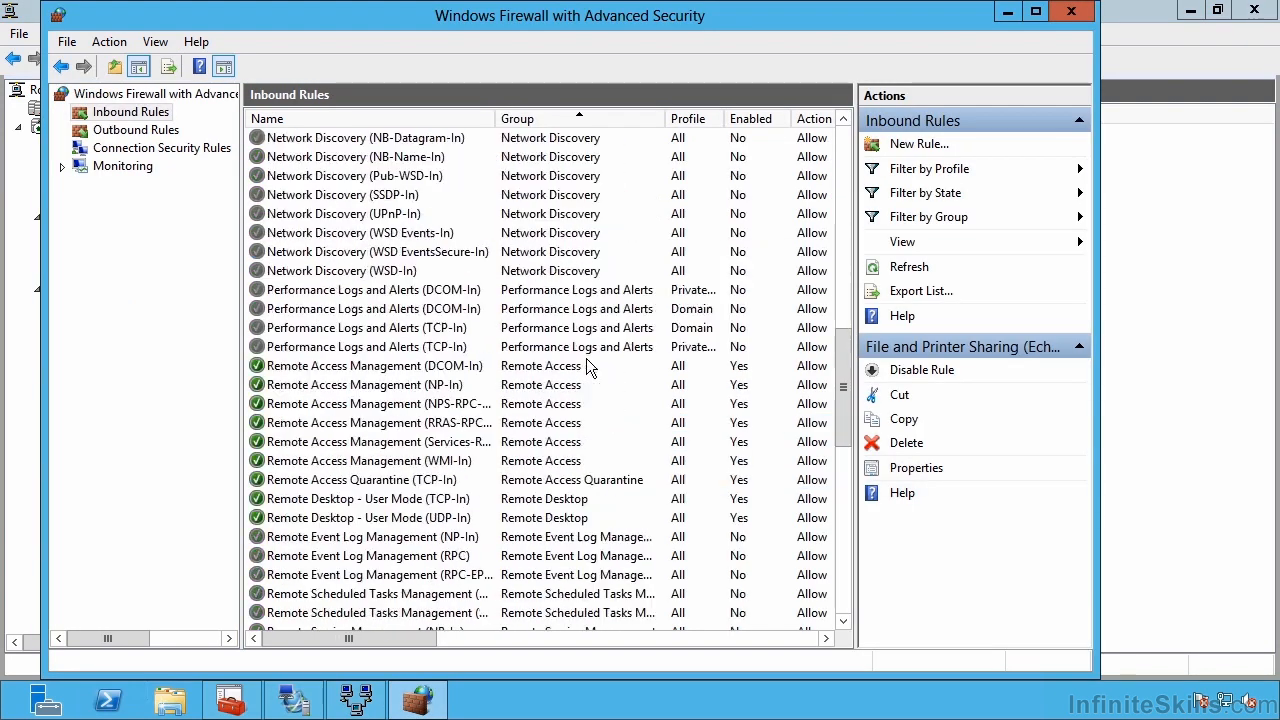
scroll(588, 368, "down", 5)
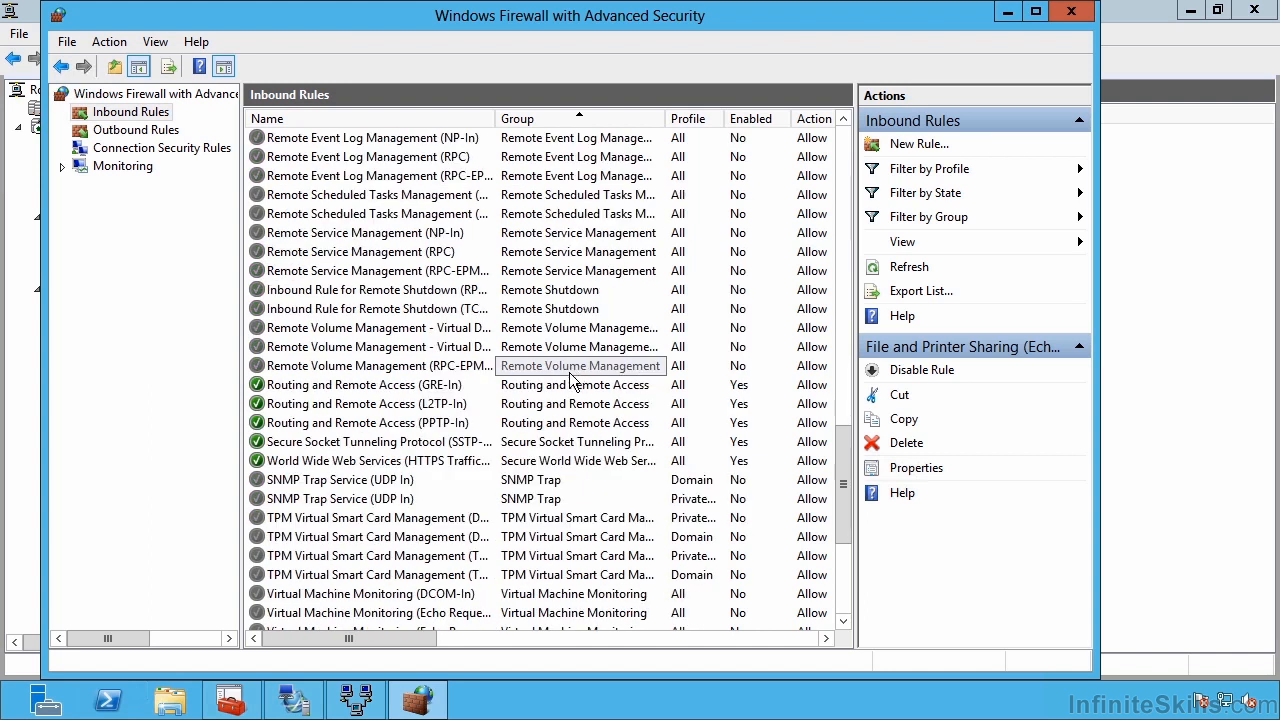
left_click(432, 385)
left_click(460, 422)
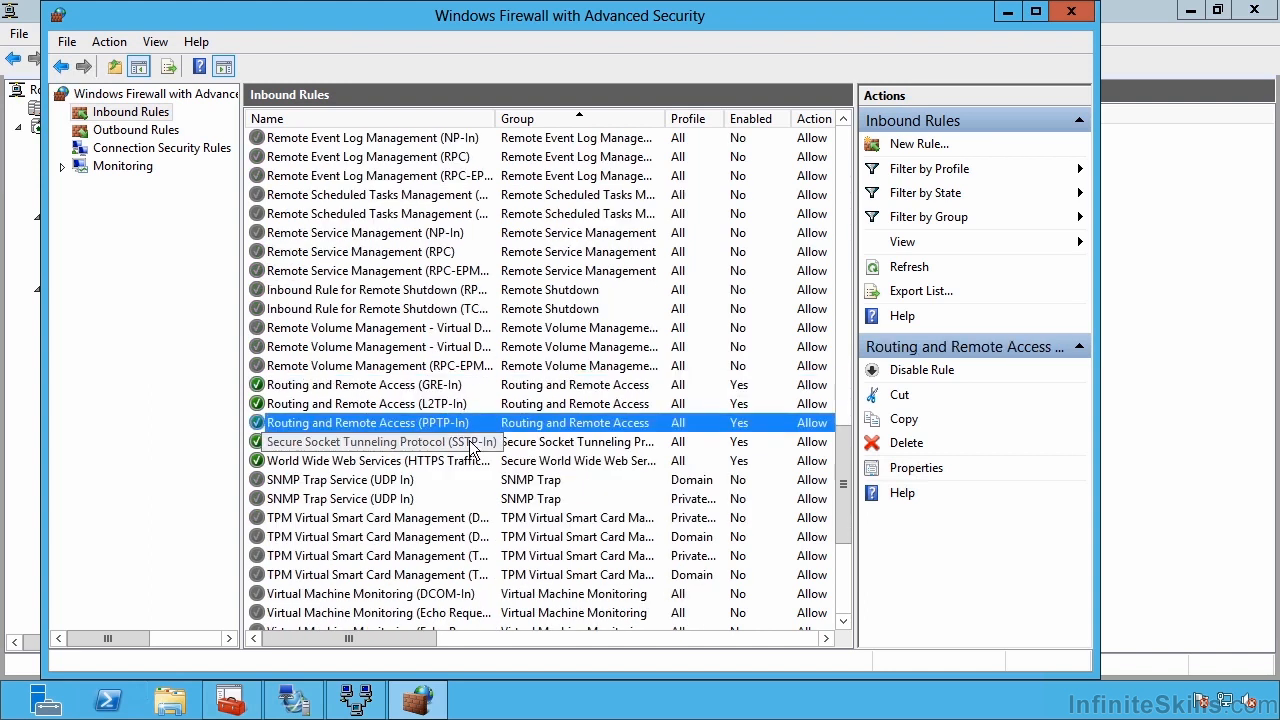
left_click(469, 442)
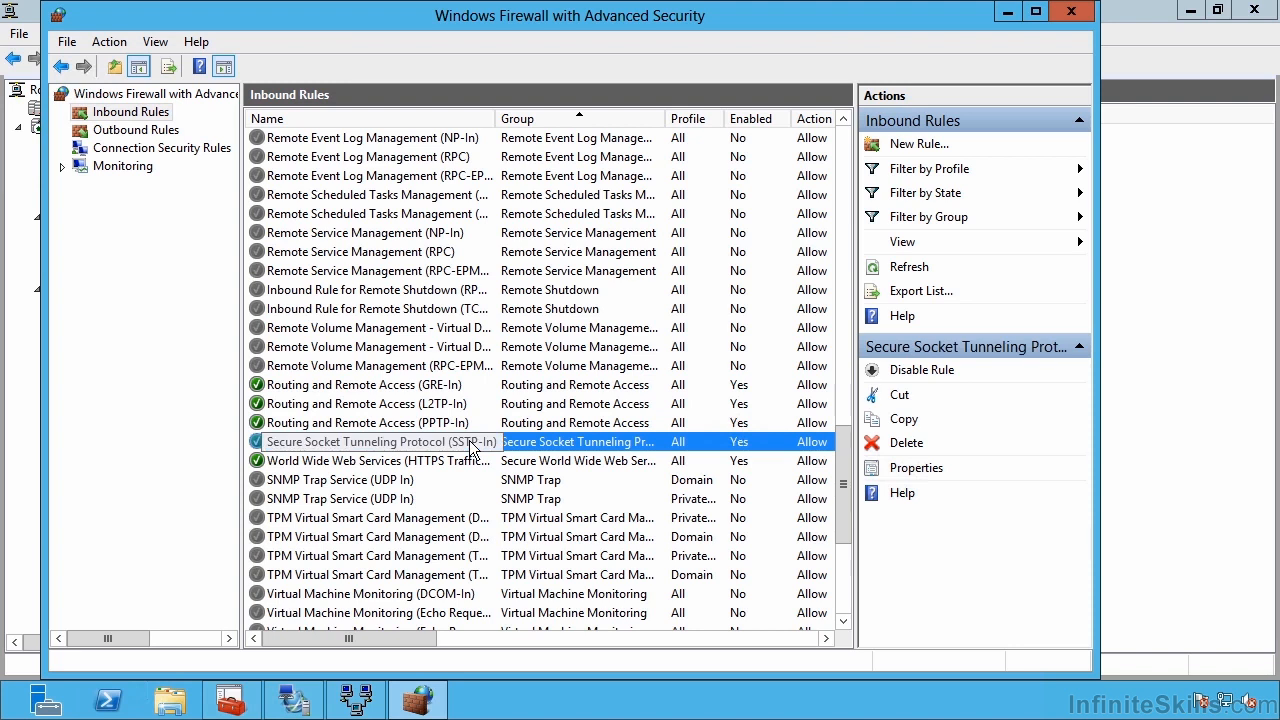